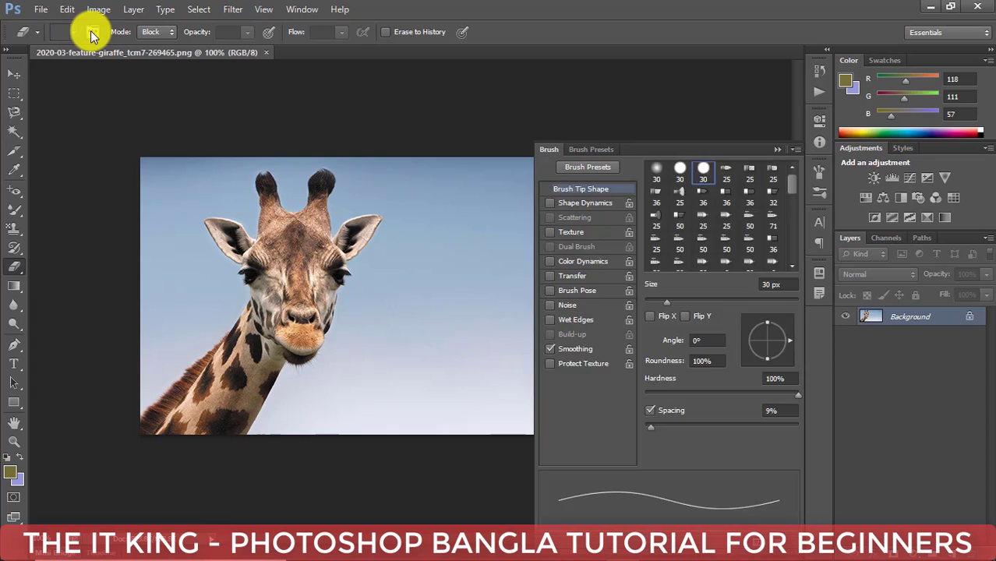
Examine the brush presets available for the Eraser, and close the presets list
click(586, 150)
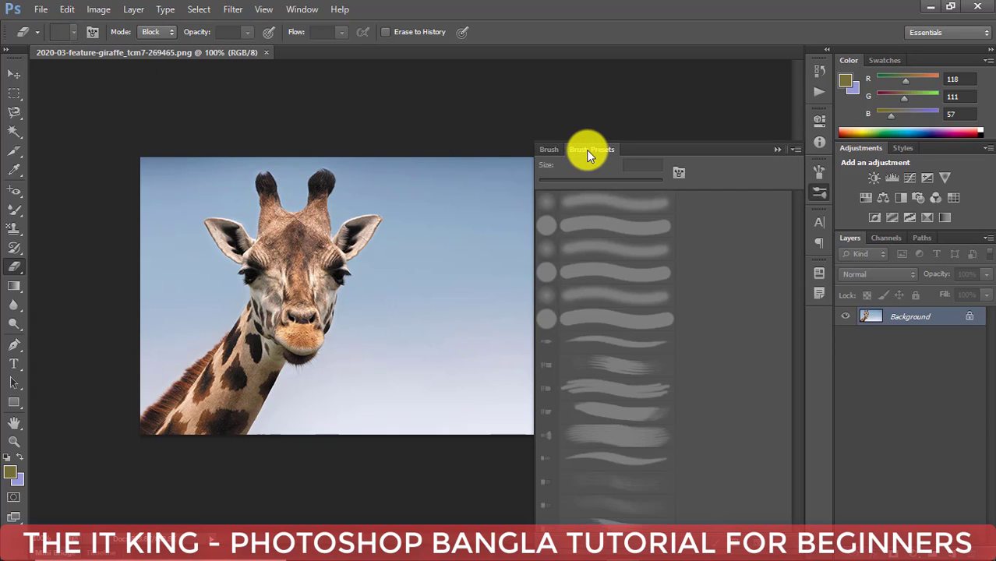
click(776, 149)
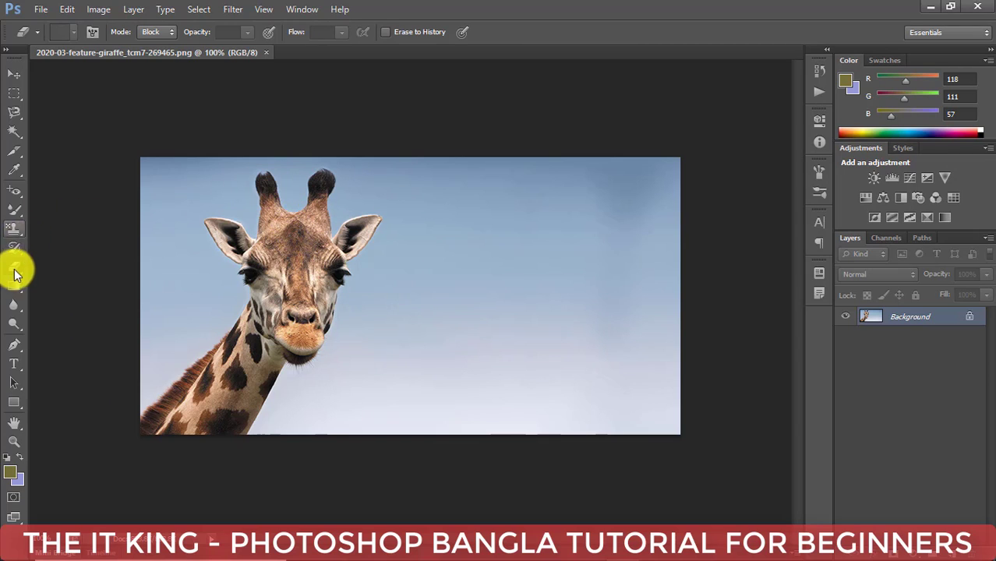
click(34, 33)
click(35, 32)
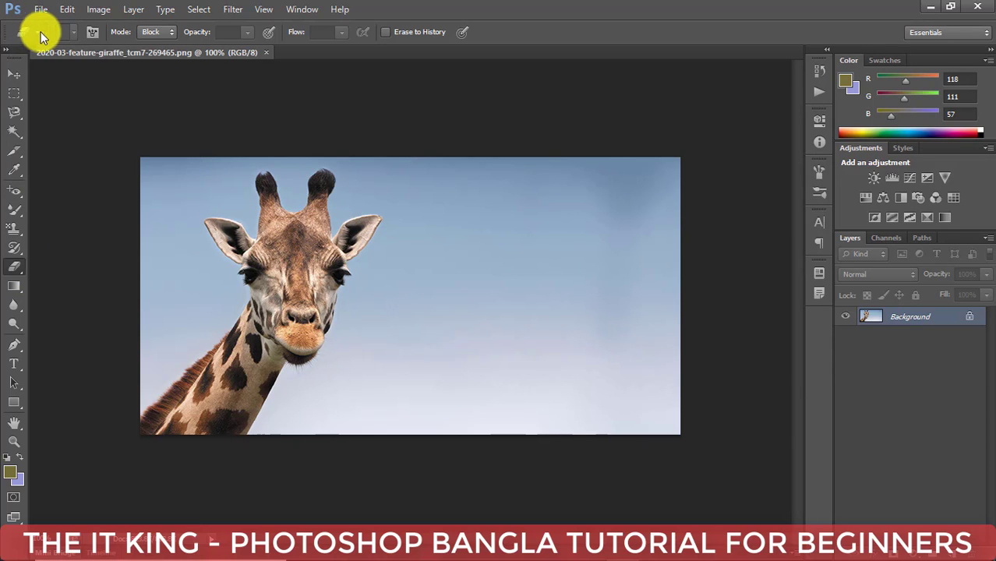
Switch the Eraser to Brush mode and set its brush size to 32 px
click(158, 31)
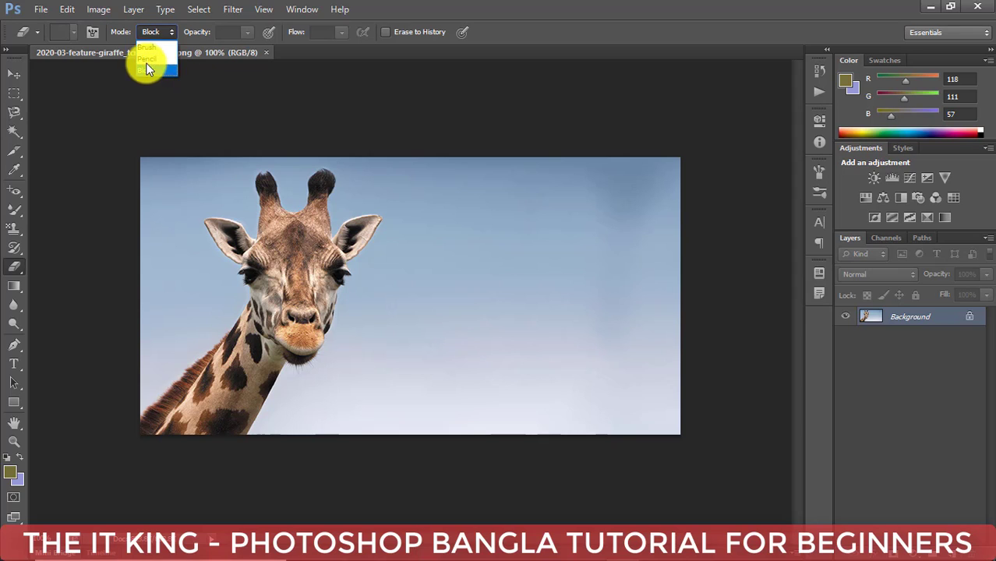
click(150, 36)
click(147, 47)
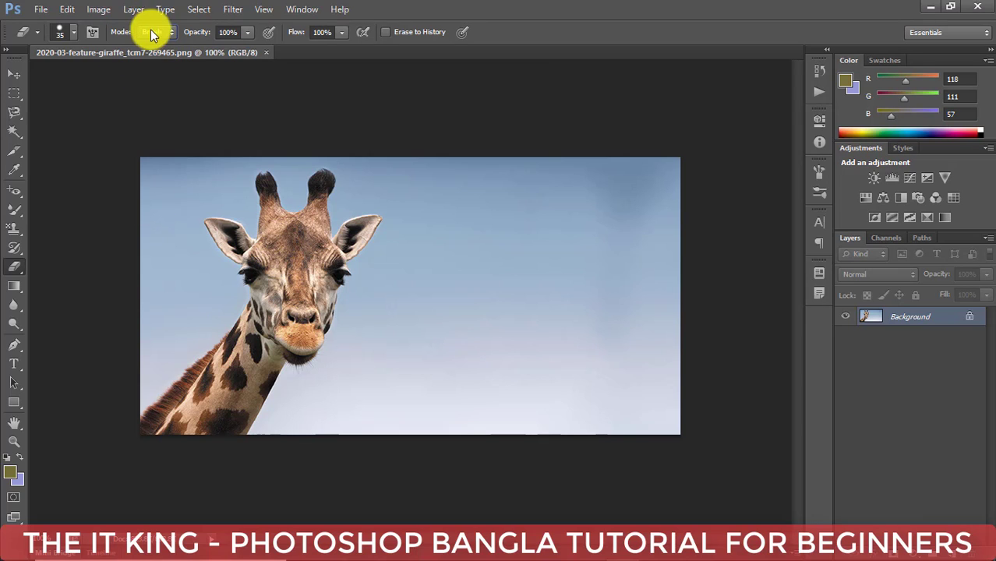
click(73, 34)
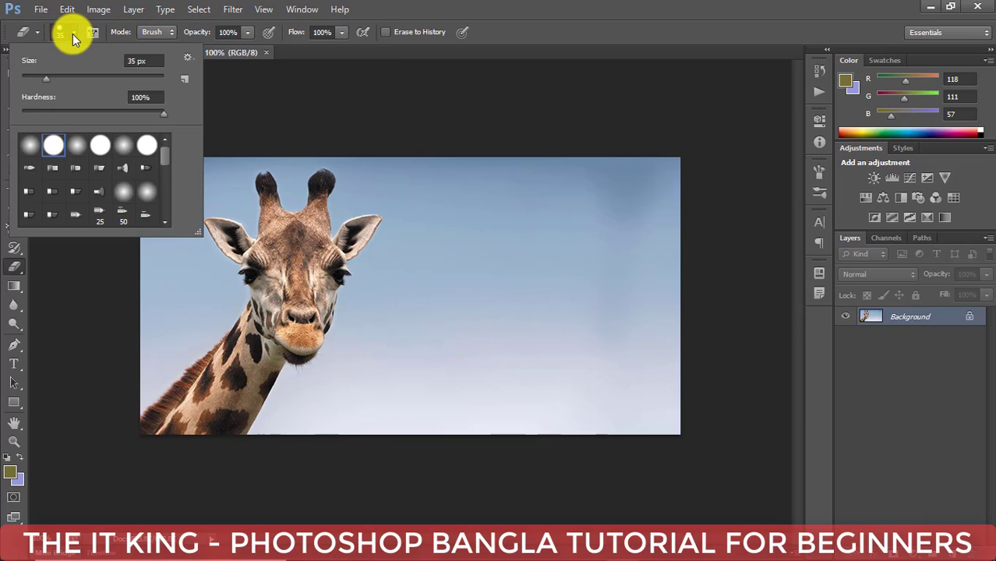
click(43, 78)
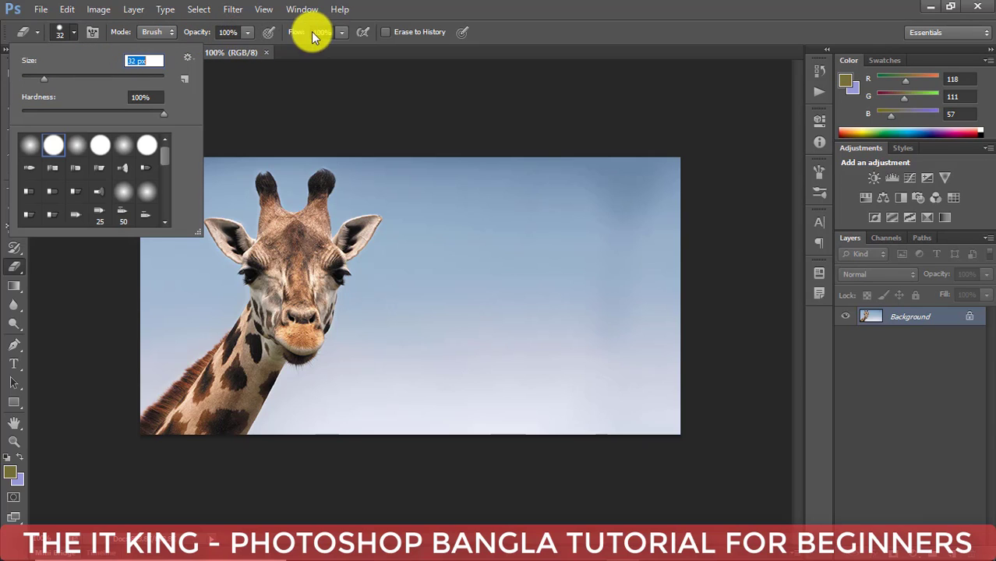
click(225, 82)
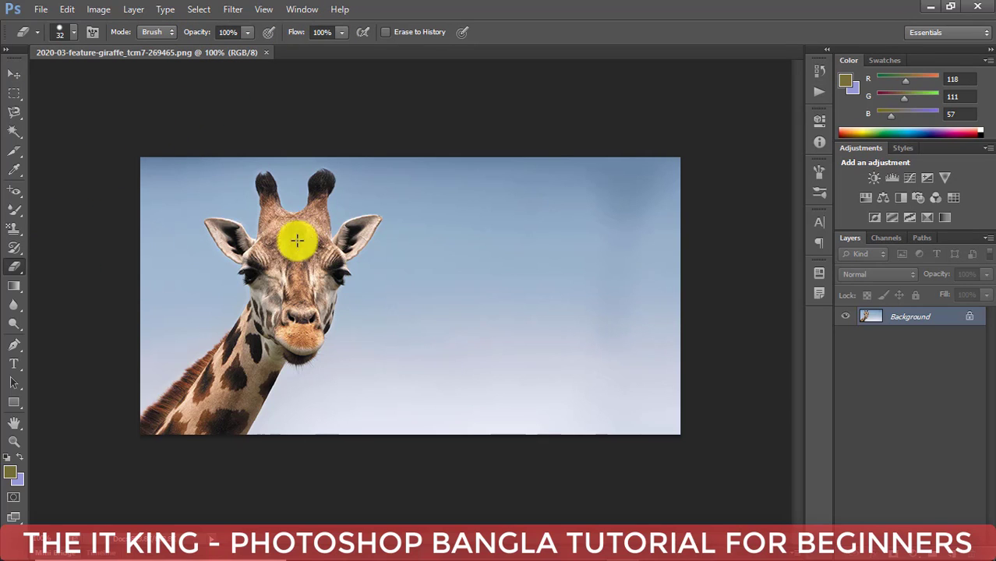
Try erasing the giraffe's horns, ears, face and neck with the Eraser, and undo the strokes
drag(273, 201, 269, 185)
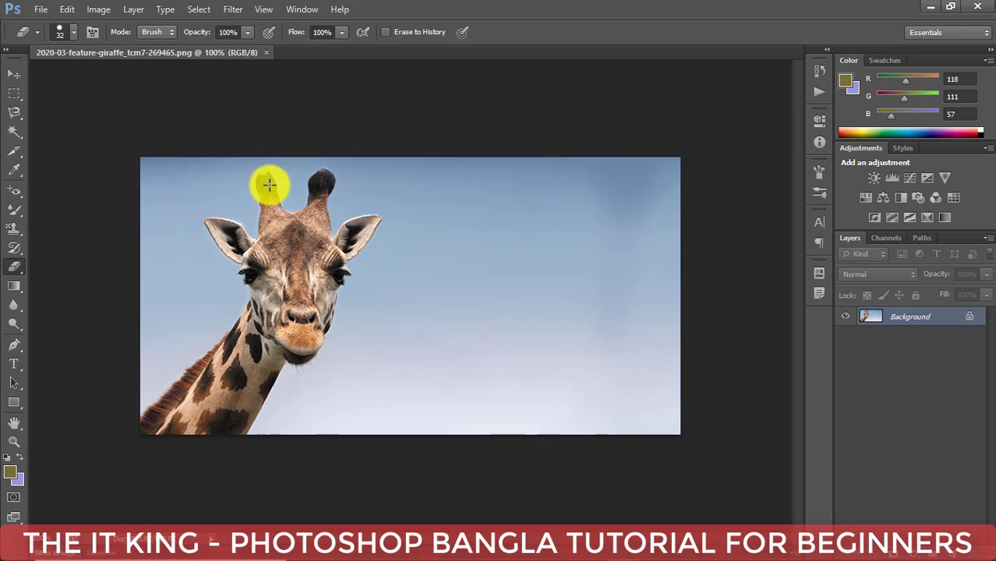
key(ctrl+z)
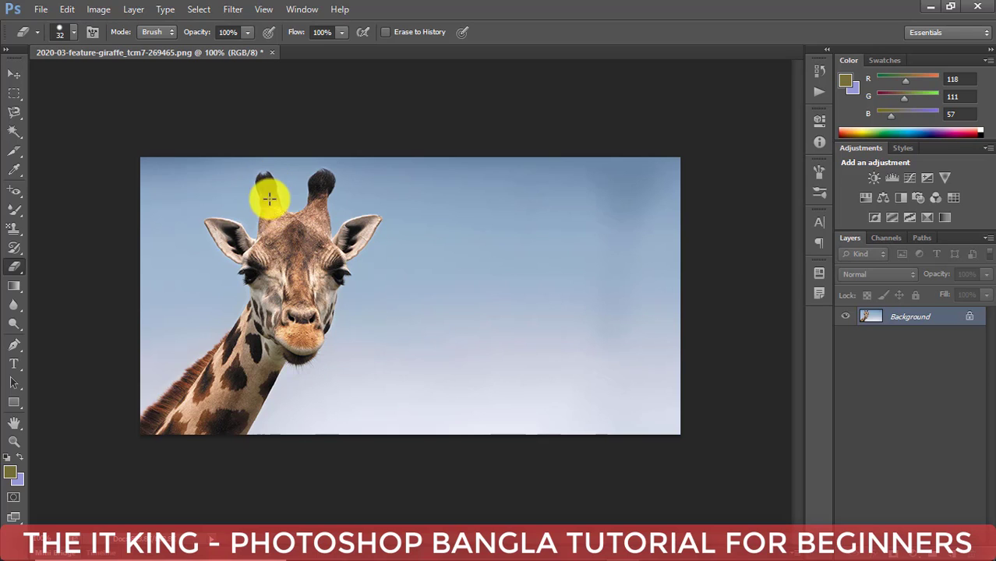
mouse_move(277, 206)
mouse_down()
mouse_move(263, 180)
mouse_move(271, 212)
mouse_move(281, 204)
mouse_move(267, 228)
mouse_move(313, 206)
mouse_move(324, 180)
mouse_move(319, 235)
mouse_move(278, 240)
mouse_move(304, 222)
mouse_move(253, 248)
mouse_move(207, 224)
mouse_move(235, 228)
mouse_move(247, 245)
mouse_move(218, 241)
mouse_move(251, 283)
mouse_move(299, 253)
mouse_move(263, 265)
mouse_move(327, 250)
mouse_move(378, 220)
mouse_move(325, 281)
mouse_move(361, 260)
mouse_move(305, 355)
mouse_move(258, 286)
mouse_move(297, 272)
mouse_move(311, 272)
mouse_move(273, 296)
mouse_move(314, 295)
mouse_move(293, 311)
mouse_move(301, 328)
mouse_move(290, 303)
mouse_move(262, 290)
mouse_move(225, 352)
mouse_move(149, 424)
mouse_move(263, 324)
mouse_move(184, 436)
mouse_move(273, 358)
mouse_move(245, 416)
mouse_move(295, 362)
mouse_move(235, 420)
mouse_move(245, 420)
mouse_move(216, 340)
mouse_move(180, 388)
mouse_up()
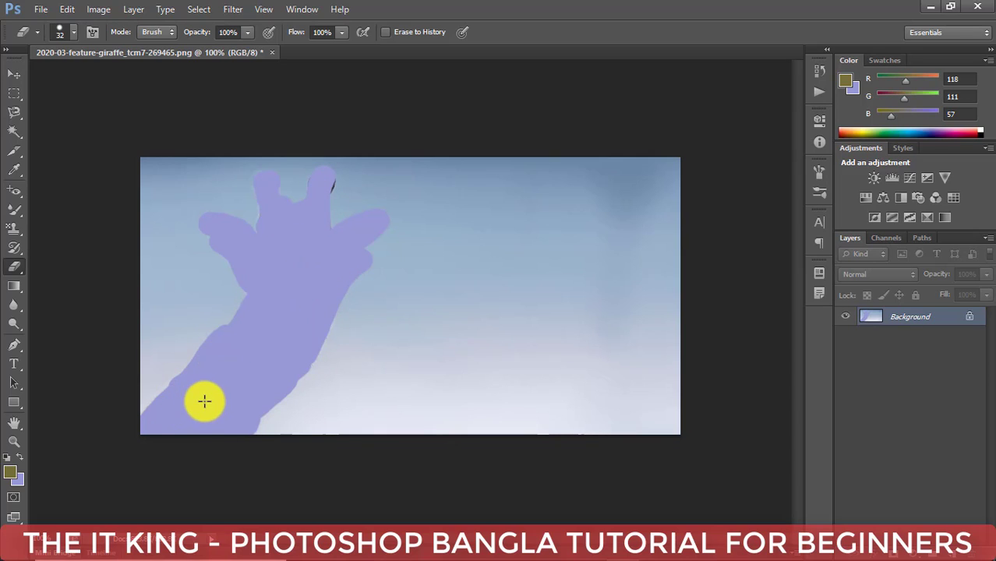
key(ctrl+z)
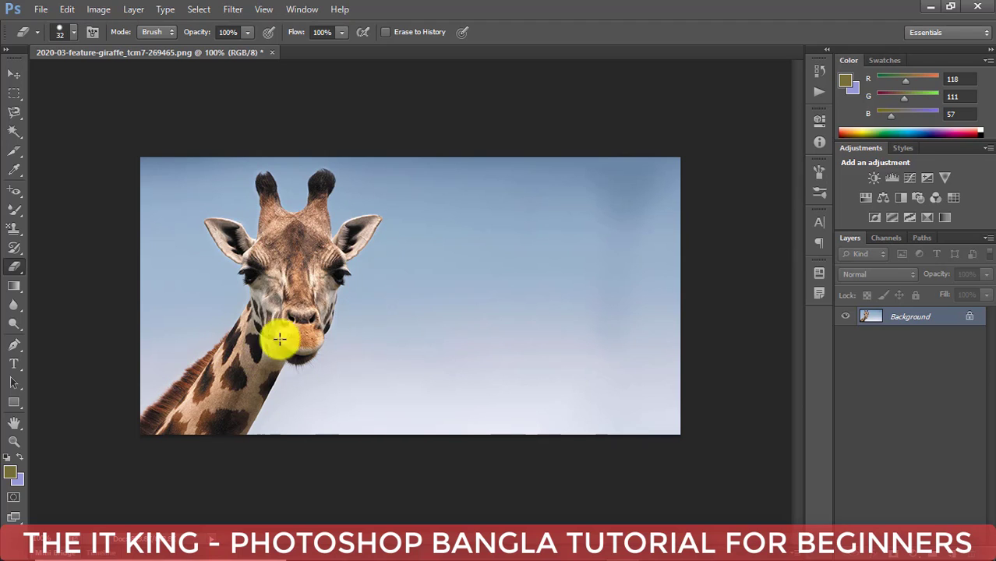
Erase diagonal strokes through the sky to the right of the giraffe with the Background Eraser Tool
right_click(15, 269)
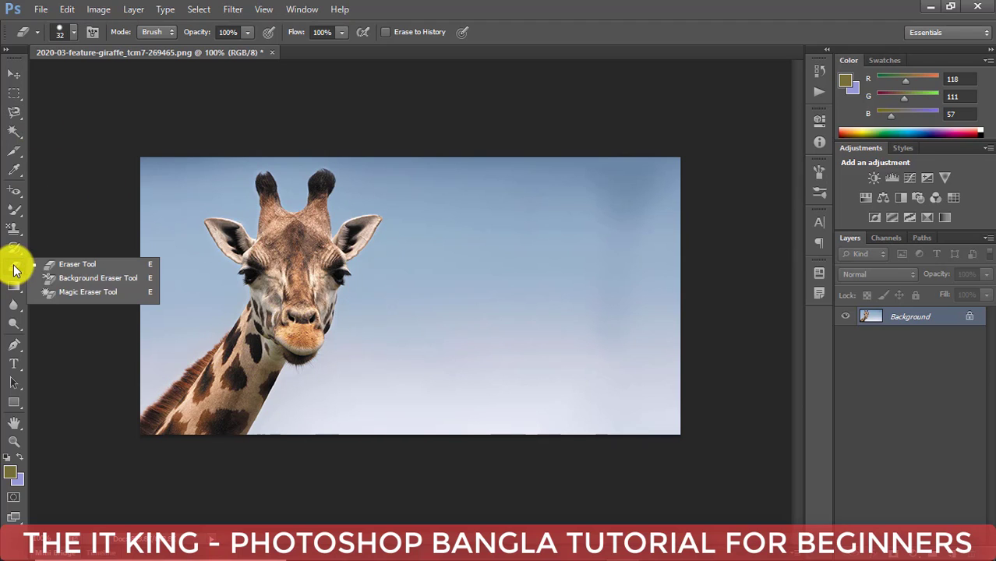
click(109, 277)
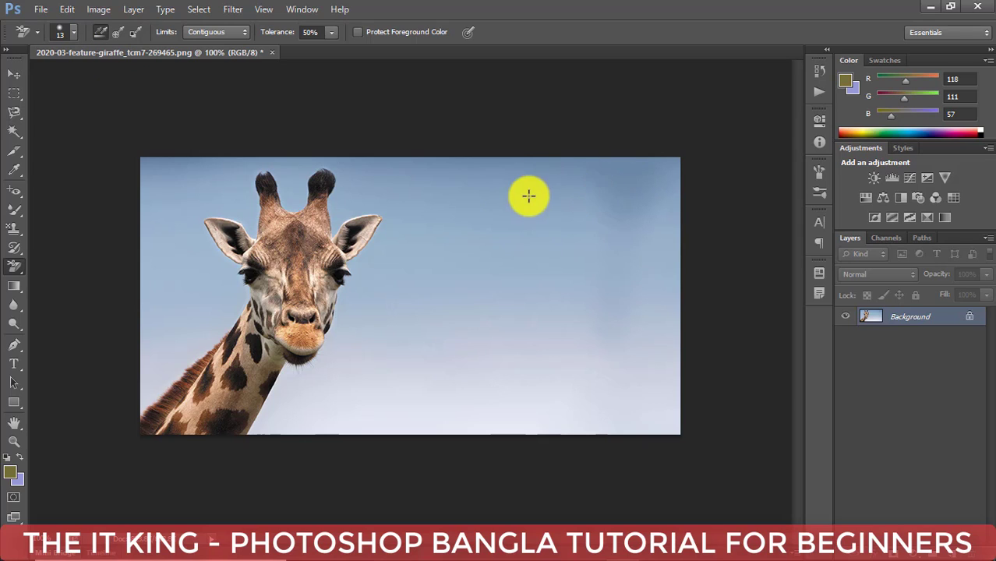
drag(574, 184, 661, 165)
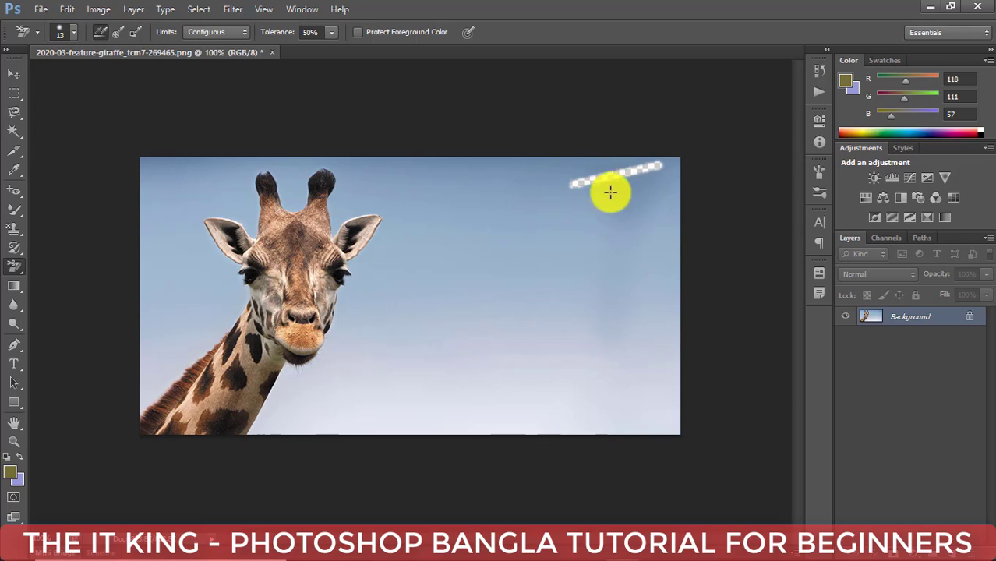
mouse_move(610, 191)
mouse_down()
mouse_move(648, 178)
mouse_move(570, 202)
mouse_move(666, 168)
mouse_move(593, 180)
mouse_move(595, 166)
mouse_move(658, 158)
mouse_move(570, 171)
mouse_move(638, 170)
mouse_move(553, 165)
mouse_move(679, 163)
mouse_move(591, 189)
mouse_move(662, 174)
mouse_move(436, 294)
mouse_move(614, 207)
mouse_move(436, 337)
mouse_move(489, 326)
mouse_move(646, 209)
mouse_up()
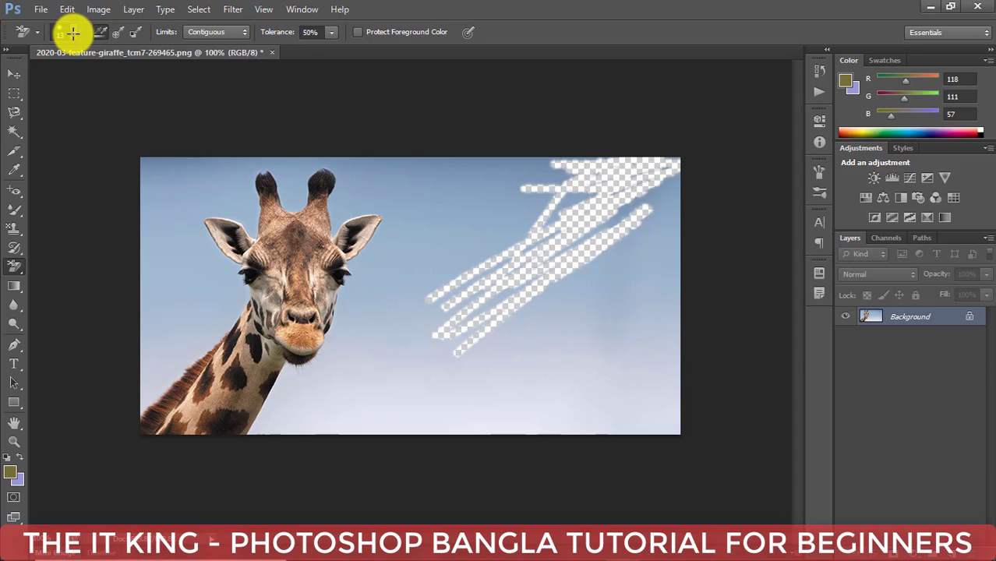
Set the Background Eraser size to 58 px and erase a diagonal stroke below the existing ones
click(73, 33)
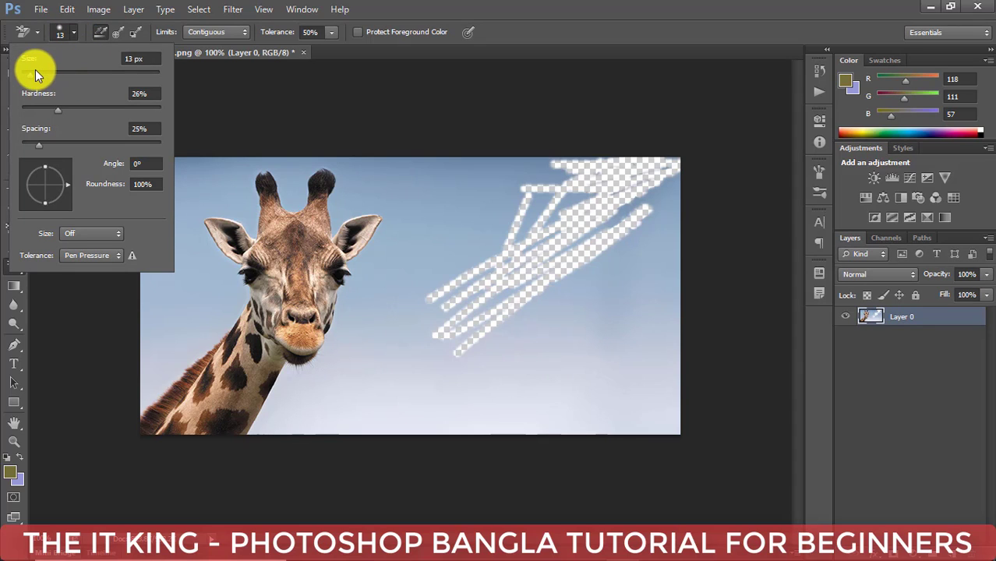
text(58)
key(Return)
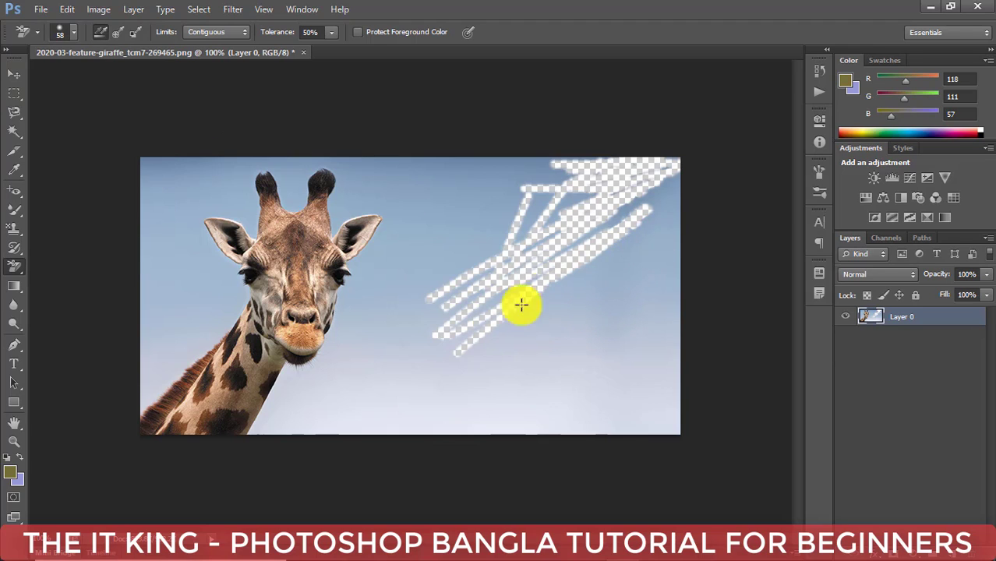
mouse_move(596, 282)
mouse_down()
mouse_move(516, 327)
mouse_move(663, 201)
mouse_move(473, 326)
mouse_move(613, 289)
mouse_move(564, 362)
mouse_move(665, 267)
mouse_move(667, 222)
mouse_move(667, 417)
mouse_move(551, 423)
mouse_move(605, 407)
mouse_move(587, 381)
mouse_move(504, 374)
mouse_up()
Undo all the Background Eraser strokes to restore the full sky and the locked Background layer
key(ctrl+z)
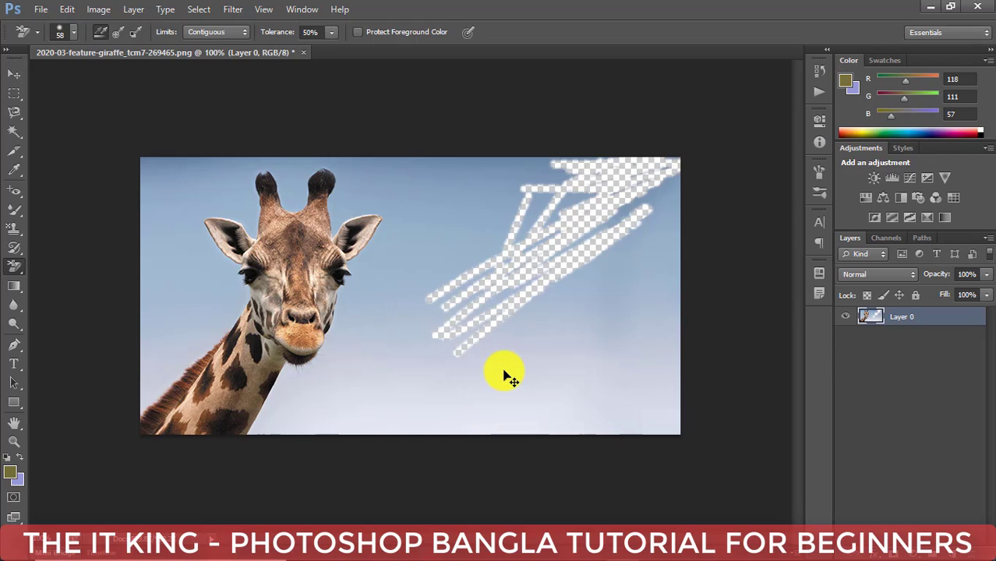
key(ctrl+alt+z)
key(ctrl+alt+z)
key(ctrl+alt+z)
key(ctrl+alt+z)
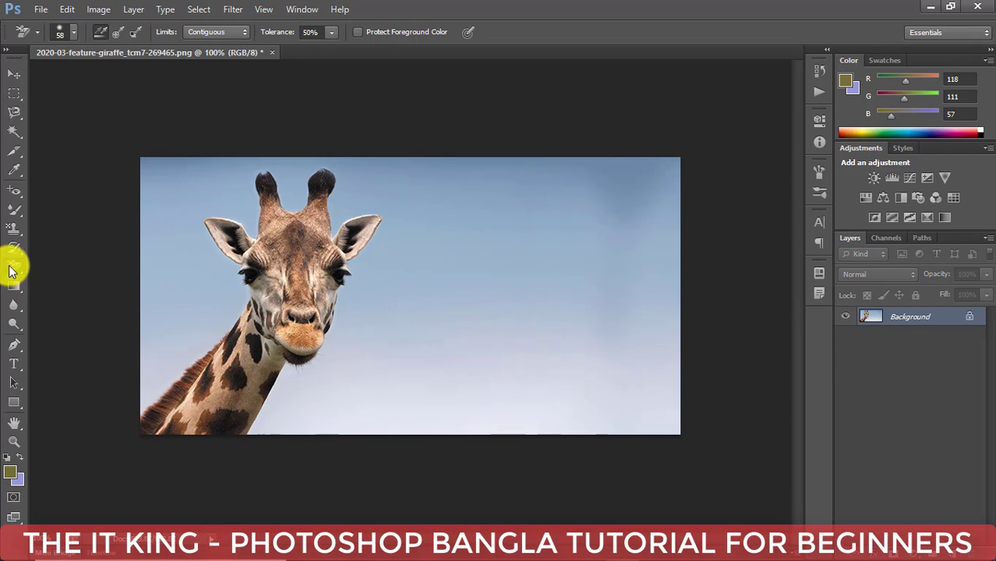
Remove the whole sky around the giraffe with the Magic Eraser Tool, including the leftover patches beneath and beside the neck
click(17, 257)
click(17, 269)
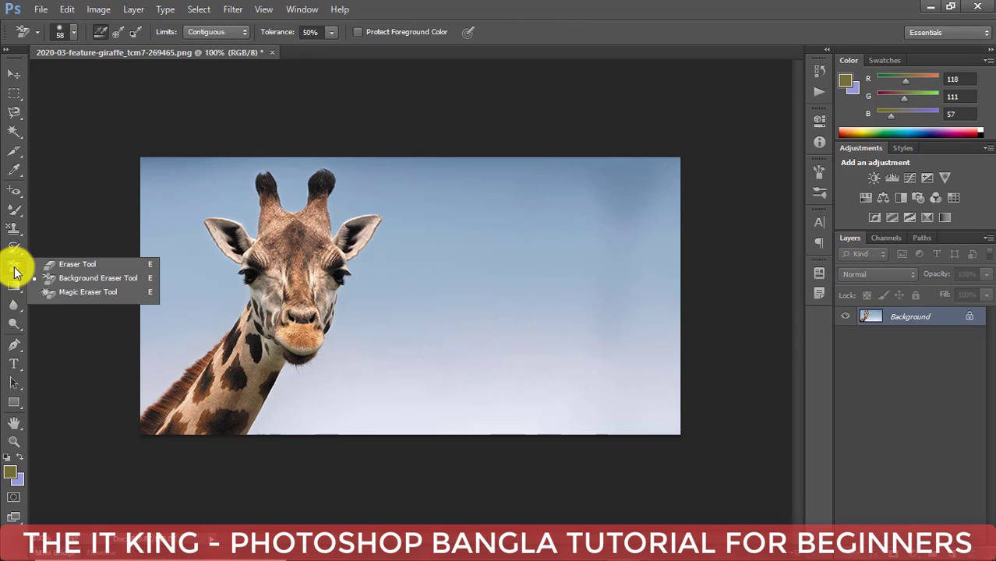
click(86, 293)
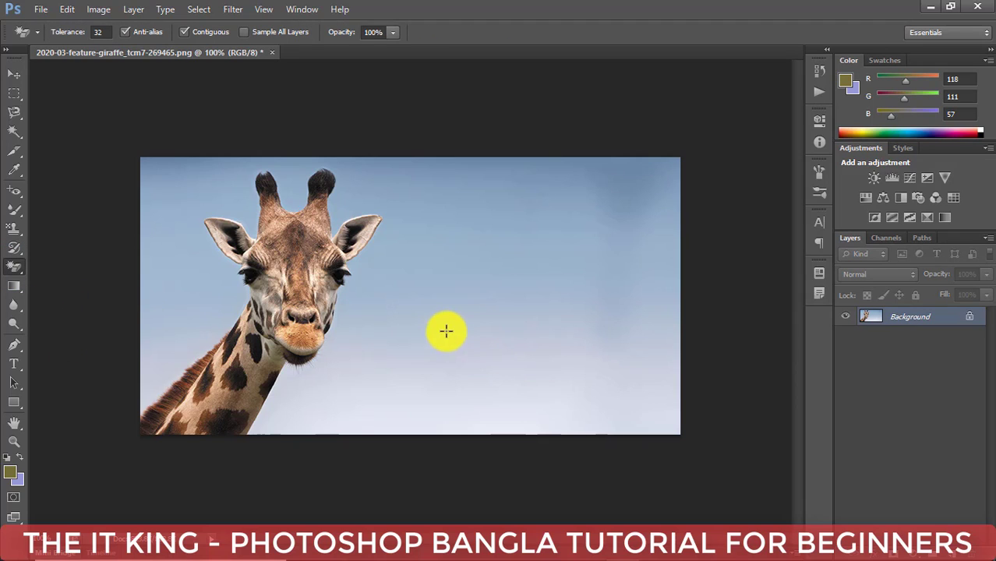
click(586, 200)
click(577, 312)
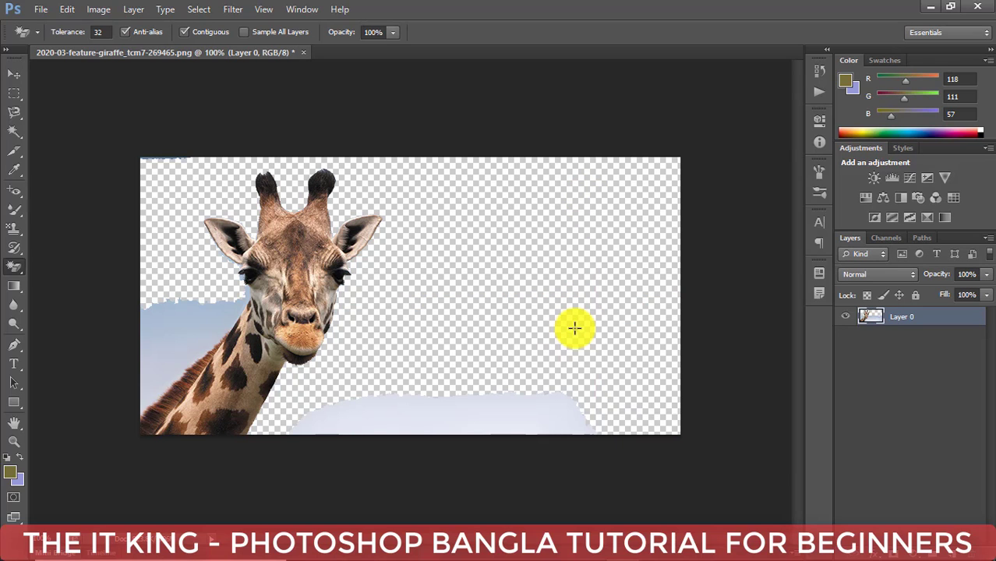
click(501, 420)
click(191, 337)
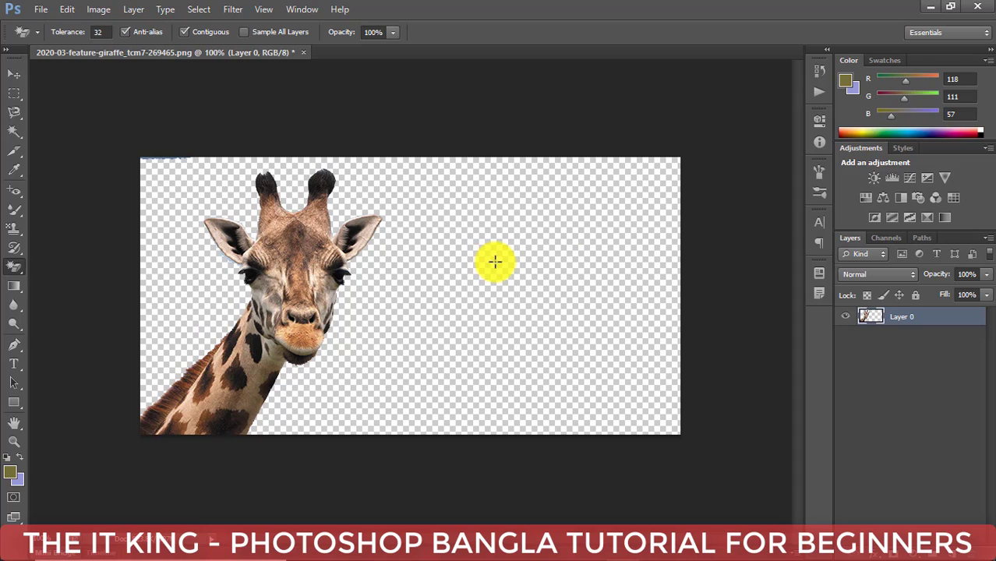
right_click(14, 267)
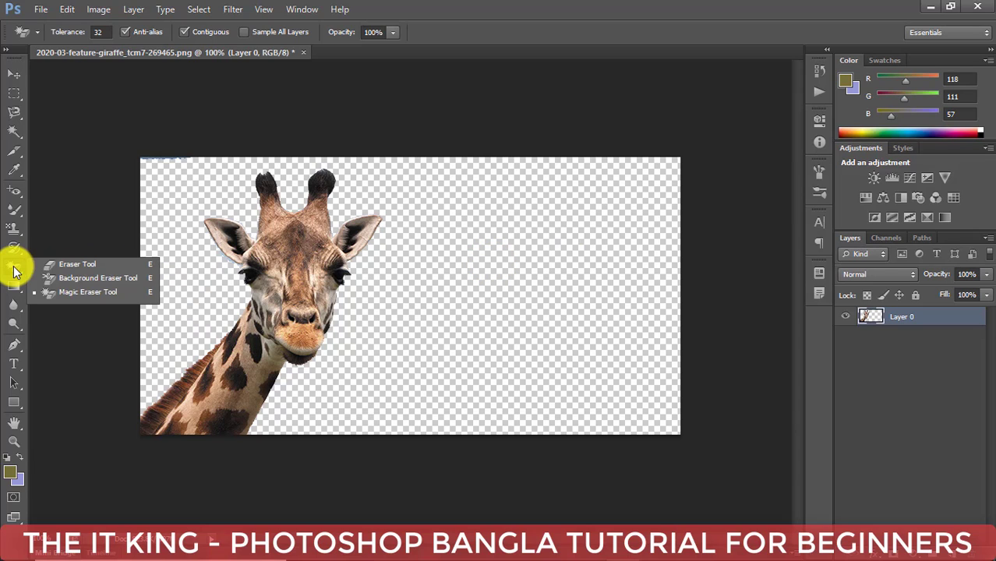
click(78, 292)
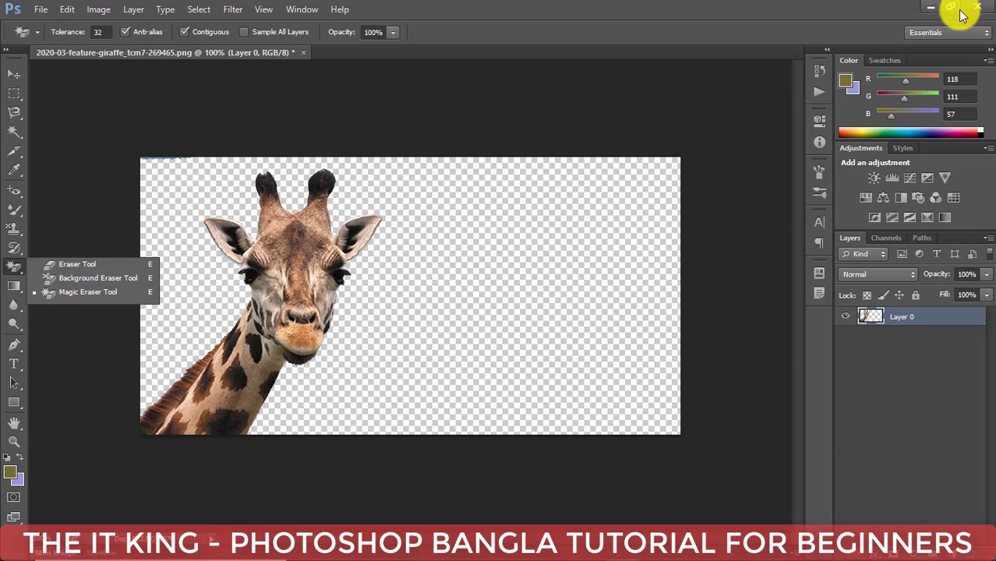
Minimize Photoshop and switch to the browser showing The IT King channel on YouTube
click(929, 6)
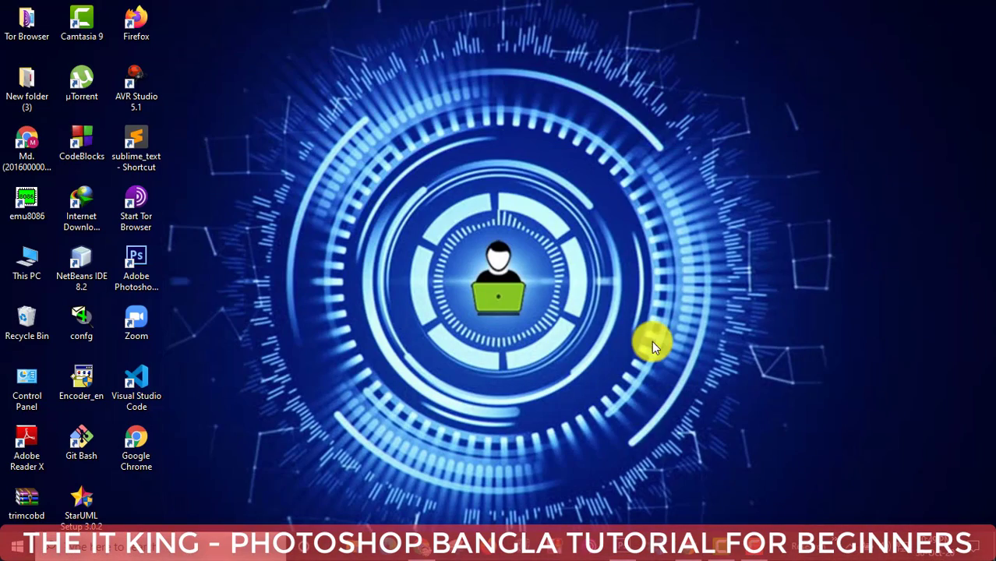
click(683, 545)
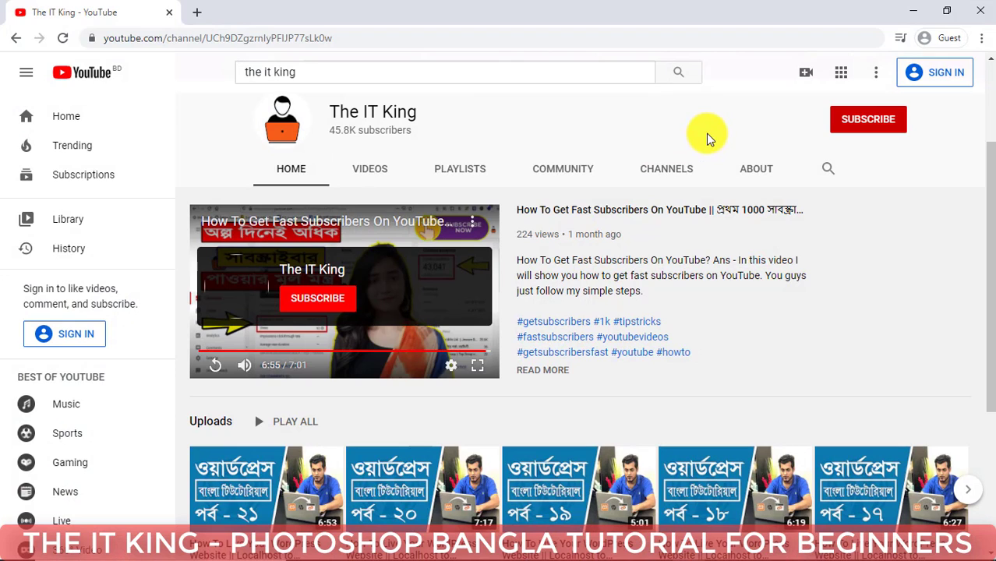